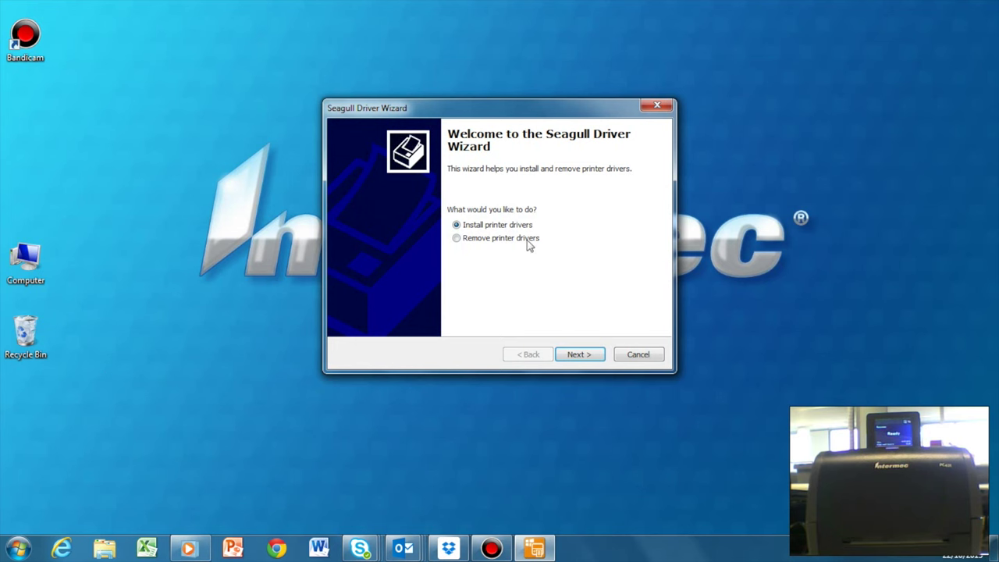
# Start a printer driver installation over USB for the detected Plug and Play printer Intermec PC43t (203 dpi) on port USB001.
pyautogui.click(578, 355)
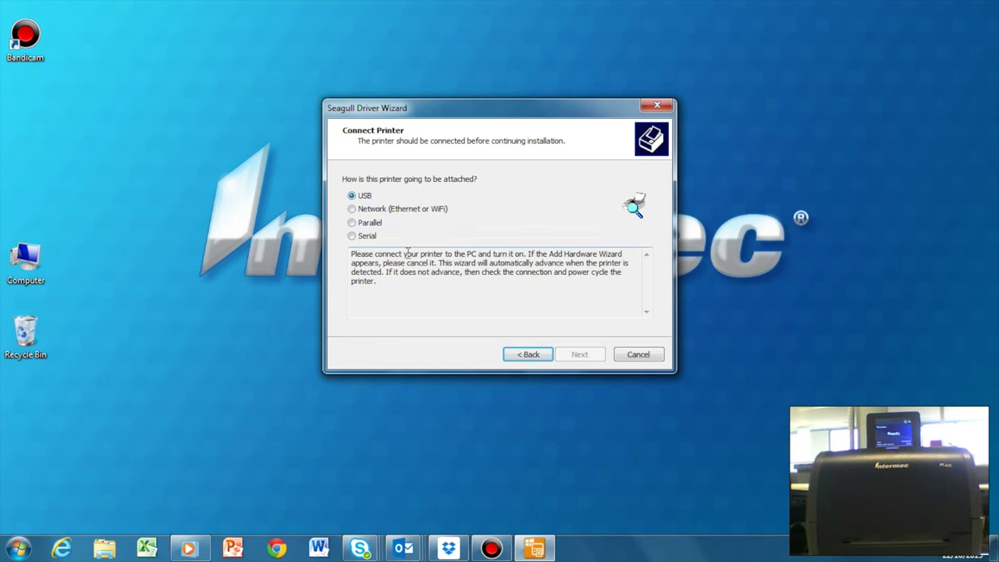
pyautogui.moveTo(352, 255); pyautogui.dragTo(530, 258)
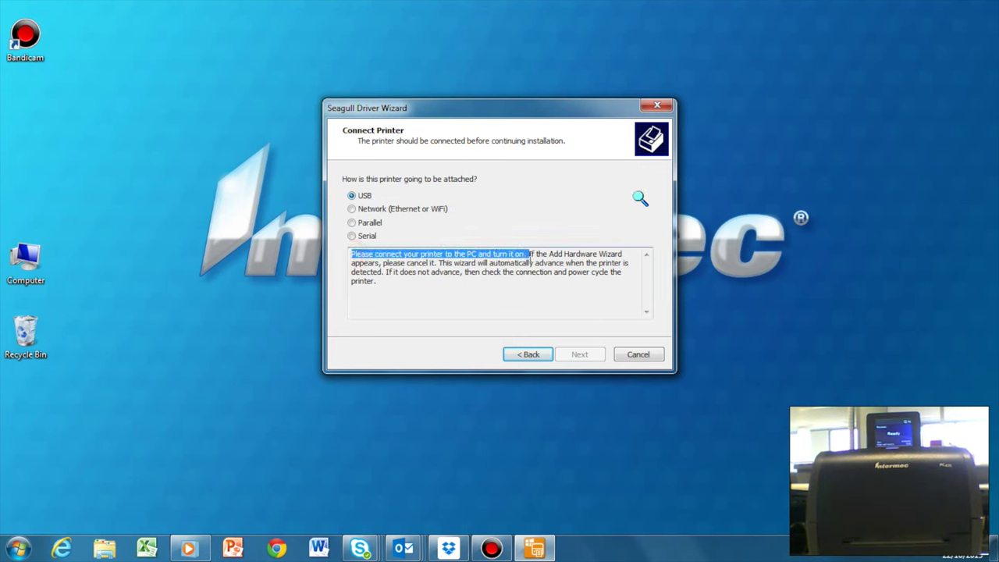
pyautogui.click(363, 256)
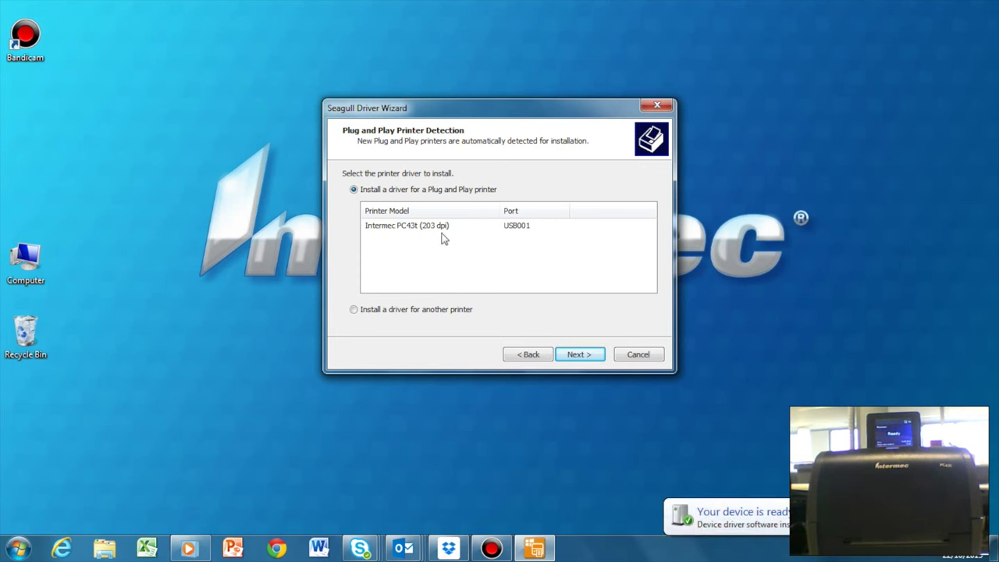
pyautogui.click(578, 355)
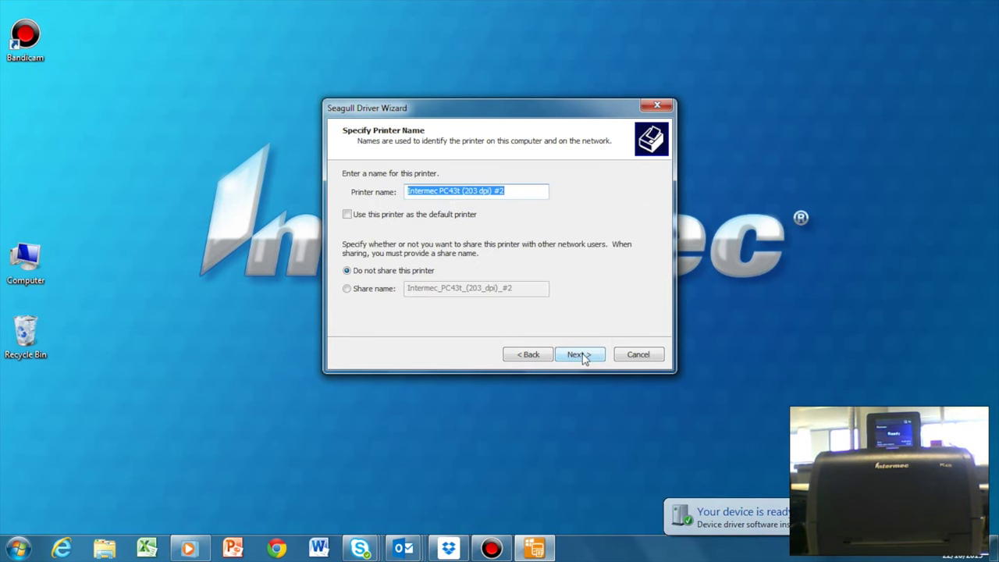
# Name the printer "Intermec PC43t (203 dpi) via USB", keep it unshared and non-default, and run the driver installation.
pyautogui.click(523, 193)
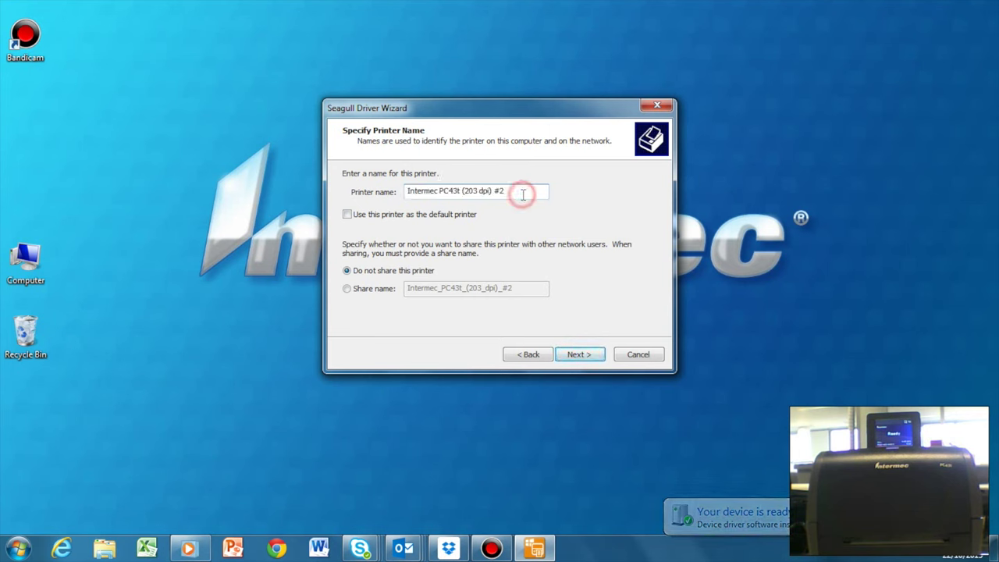
pyautogui.press('BackSpace')
pyautogui.press('BackSpace')
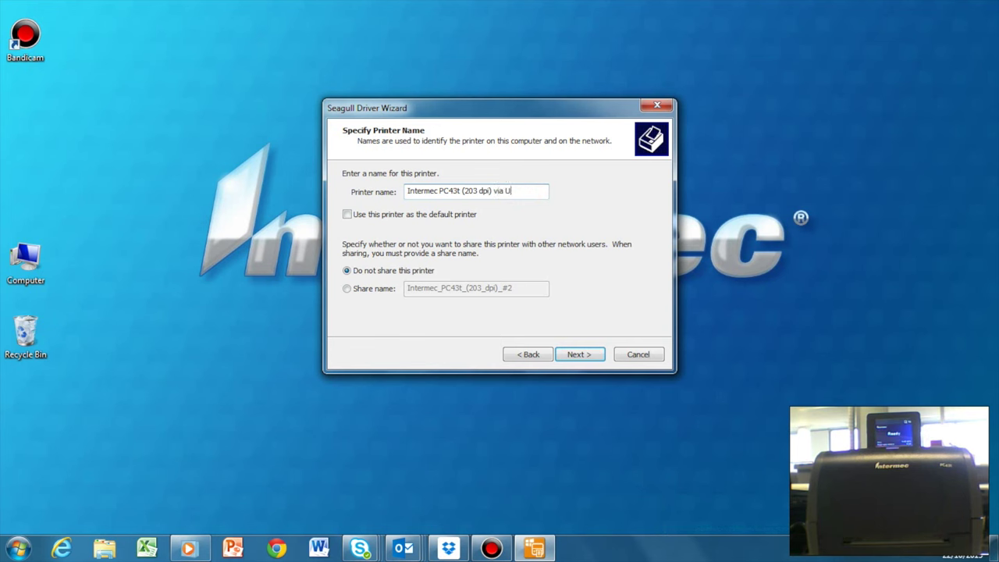
pyautogui.click(579, 355)
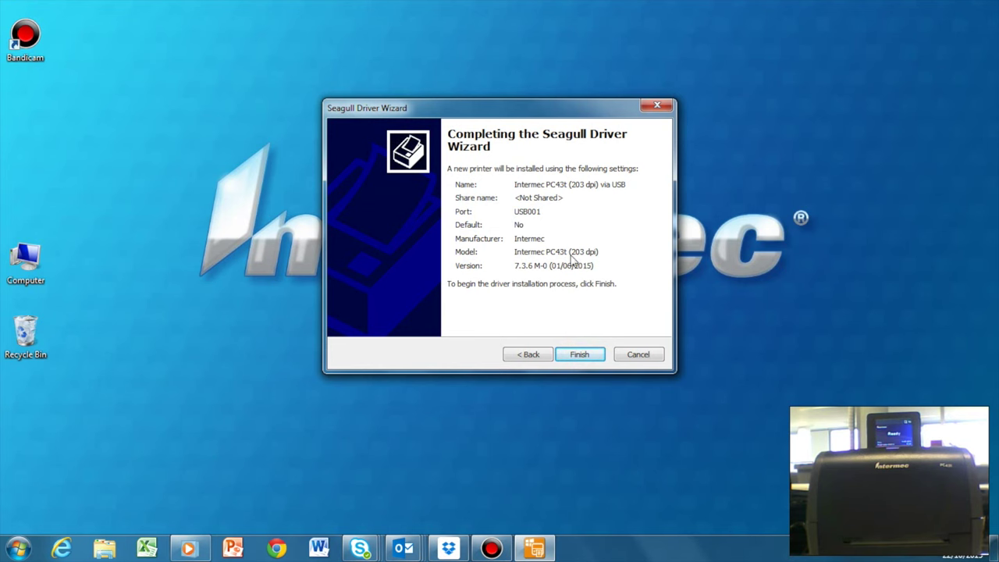
pyautogui.click(581, 355)
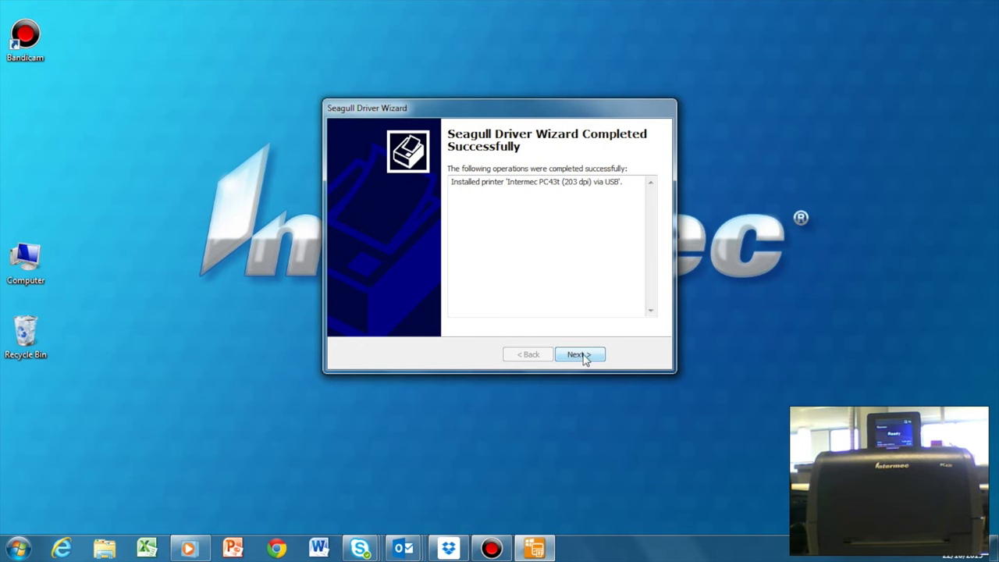
# Complete the driver wizard and its post-setup tasks, leaving generic/text-only mode unconfigured.
pyautogui.click(579, 355)
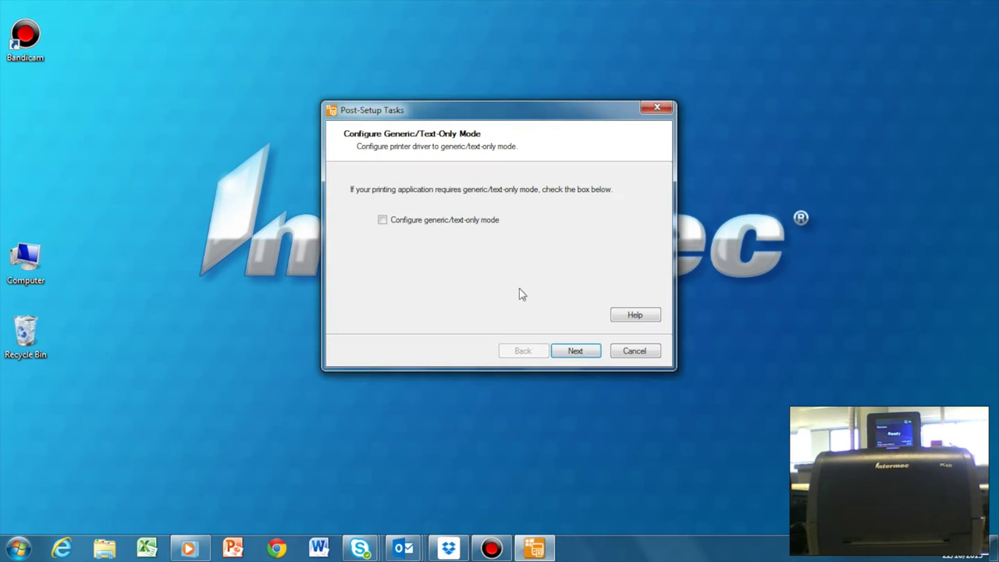
pyautogui.click(585, 352)
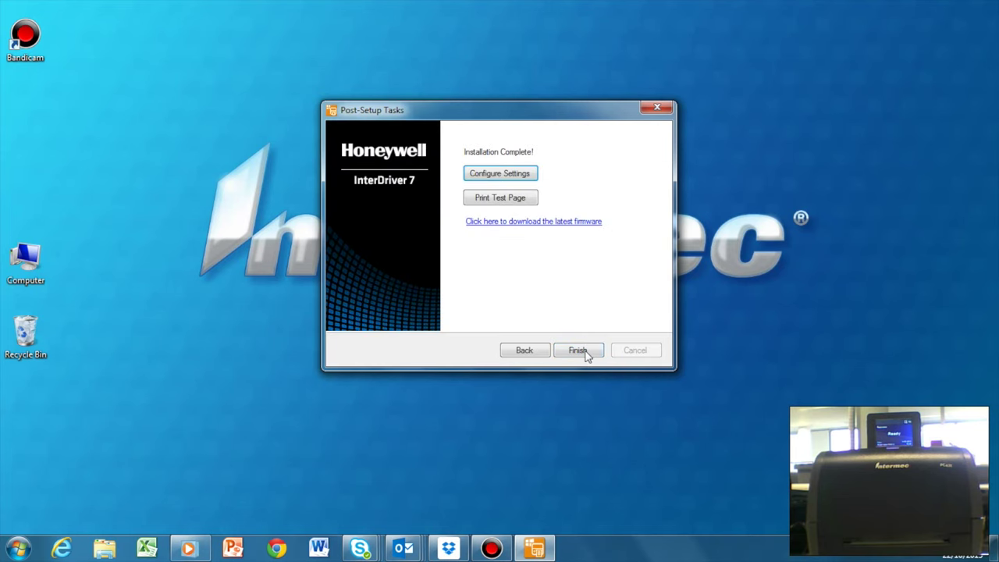
pyautogui.click(585, 352)
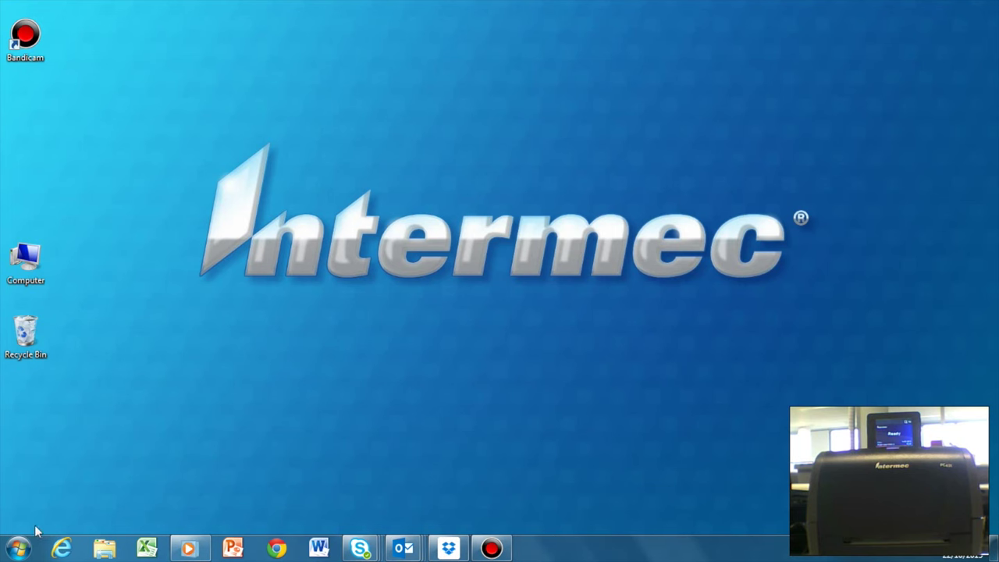
# Open Devices and Printers and locate the Intermec PC43t (203 dpi) via USB printer.
pyautogui.click(18, 549)
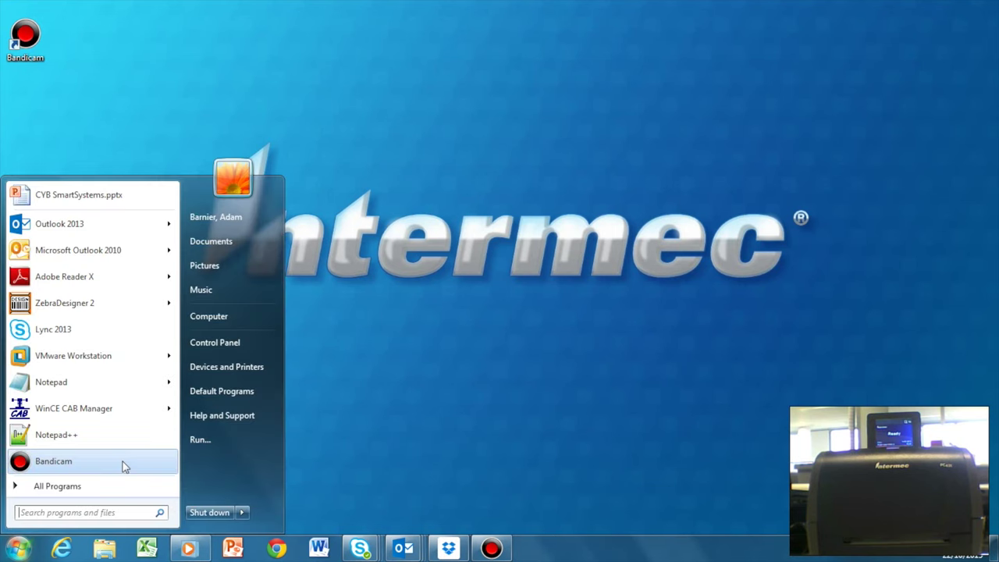
pyautogui.click(242, 365)
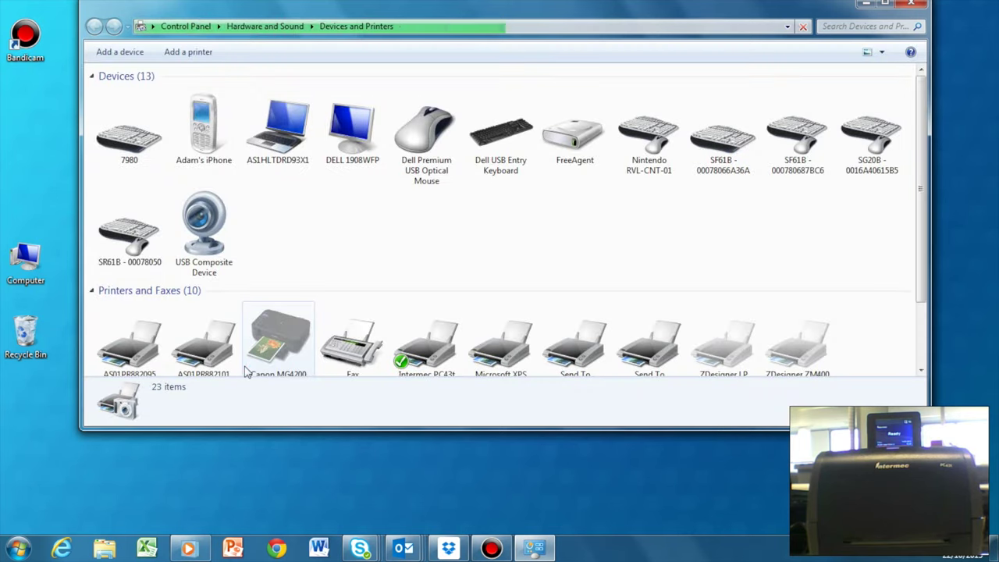
pyautogui.scroll(-1, 807, 285)
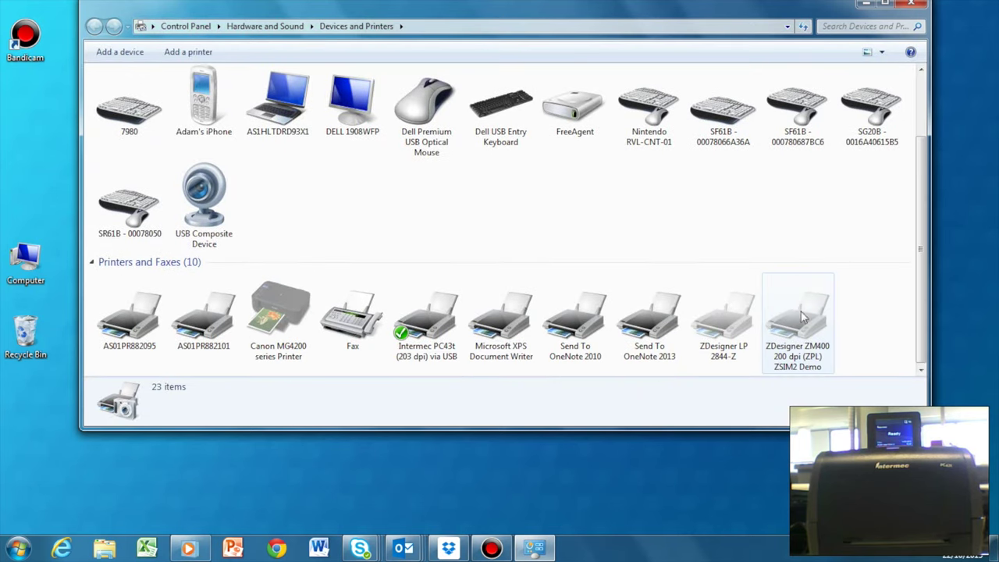
pyautogui.moveTo(438, 366)
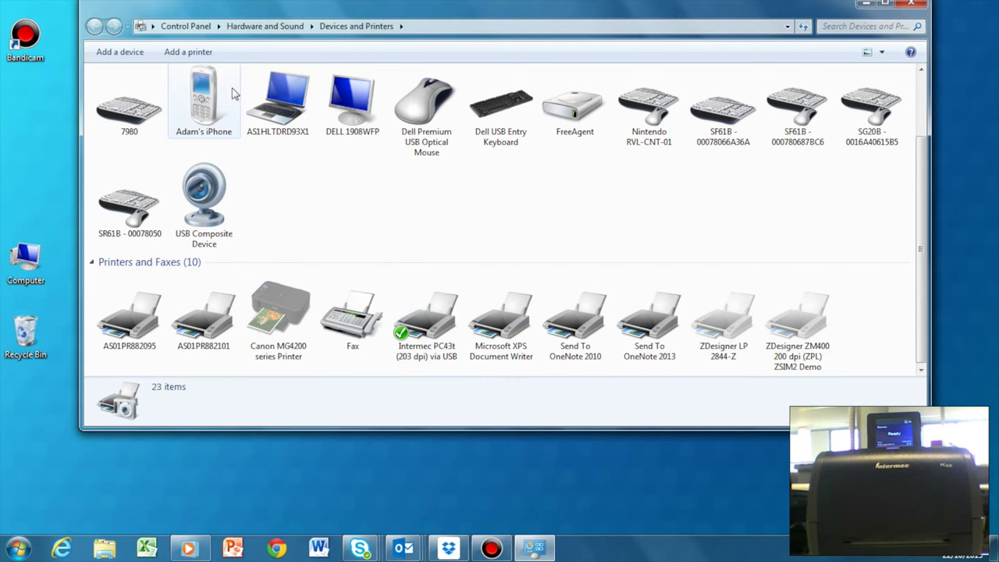
# Begin adding a local printer on the existing port USB001 (Virtual printer port for USB).
pyautogui.click(188, 55)
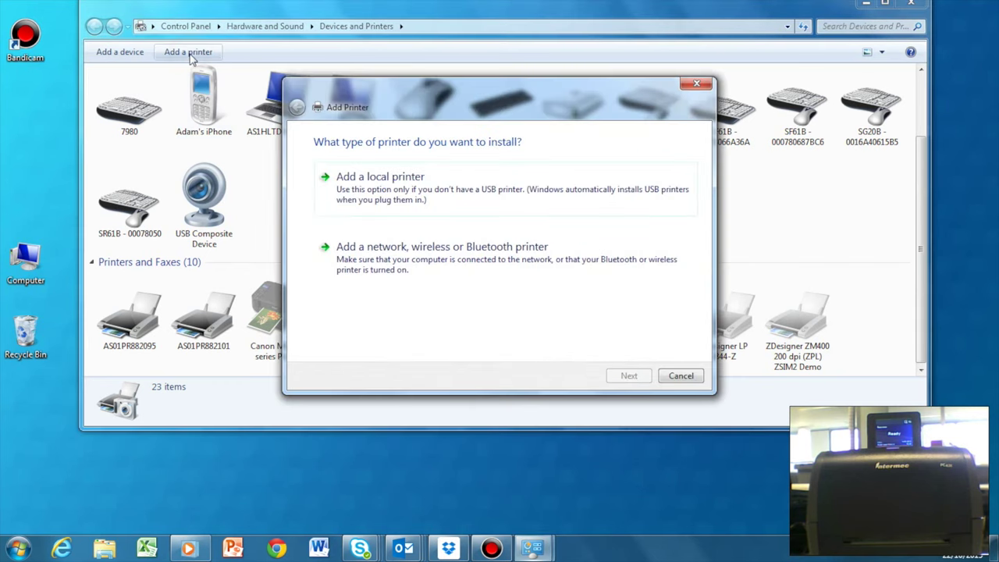
pyautogui.click(394, 188)
pyautogui.click(513, 197)
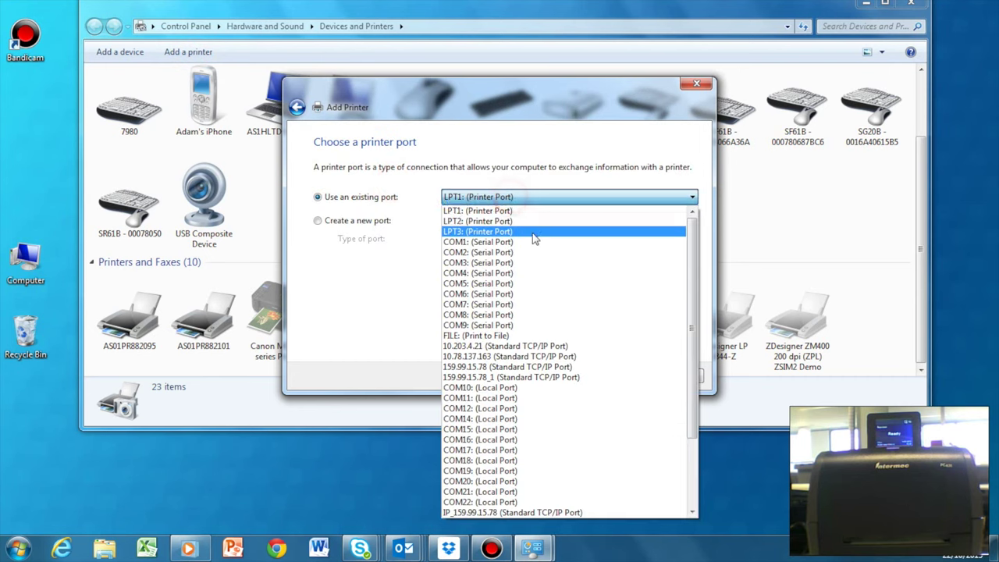
pyautogui.scroll(-3, 533, 237)
pyautogui.click(523, 451)
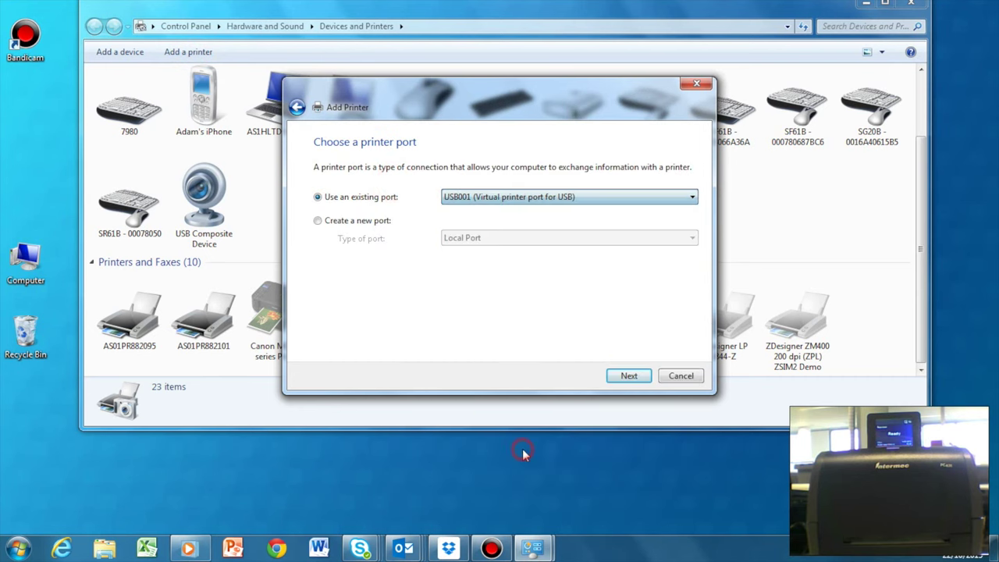
pyautogui.click(631, 376)
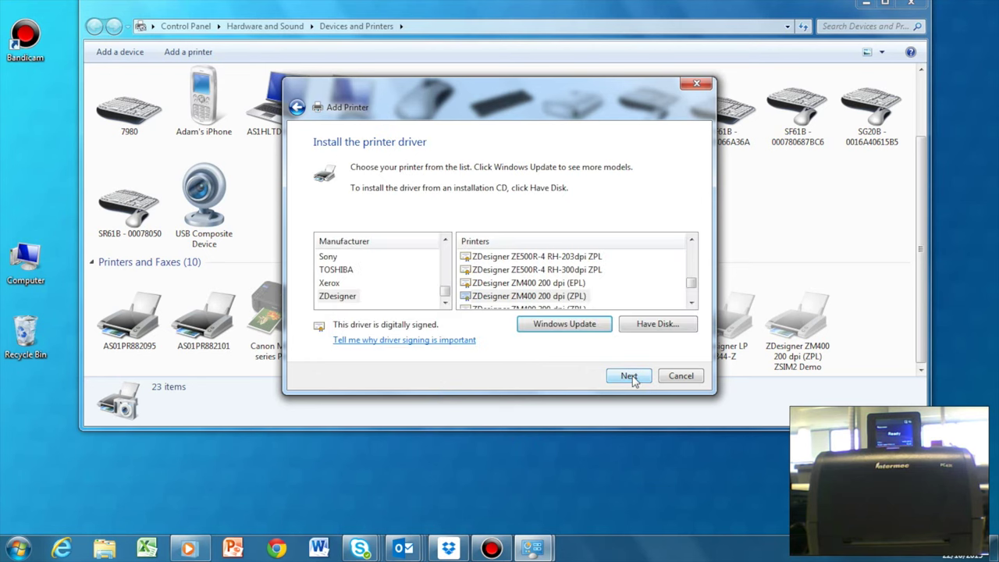
# Choose the ZDesigner ZM400 200 dpi (ZPL) driver for the new printer and replace the currently installed driver.
pyautogui.click(523, 298)
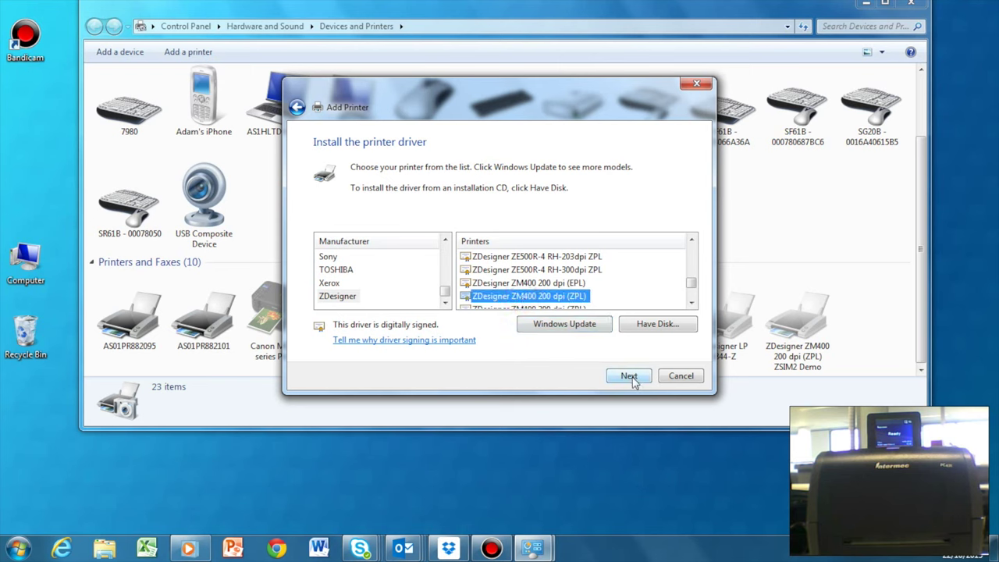
pyautogui.click(331, 297)
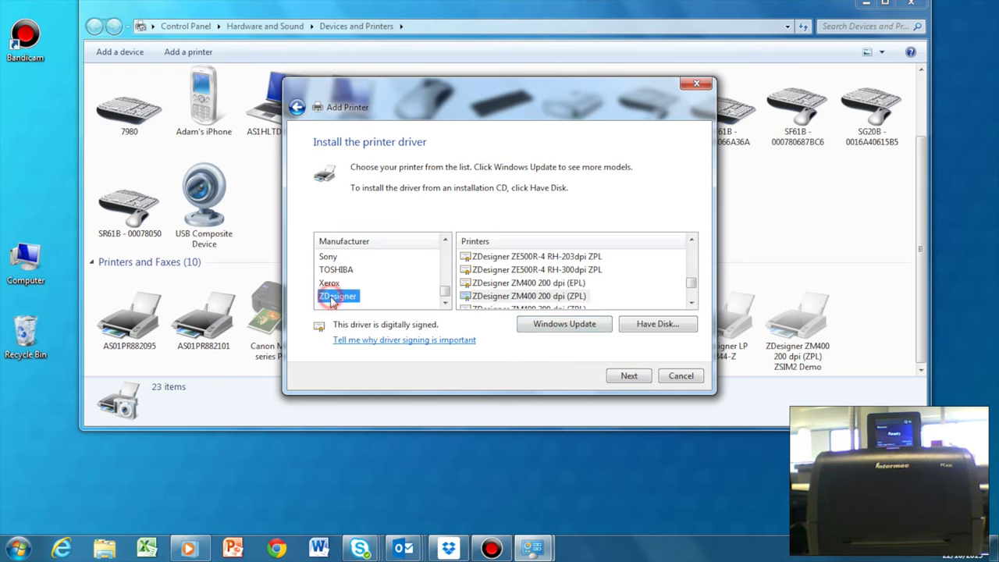
pyautogui.click(513, 300)
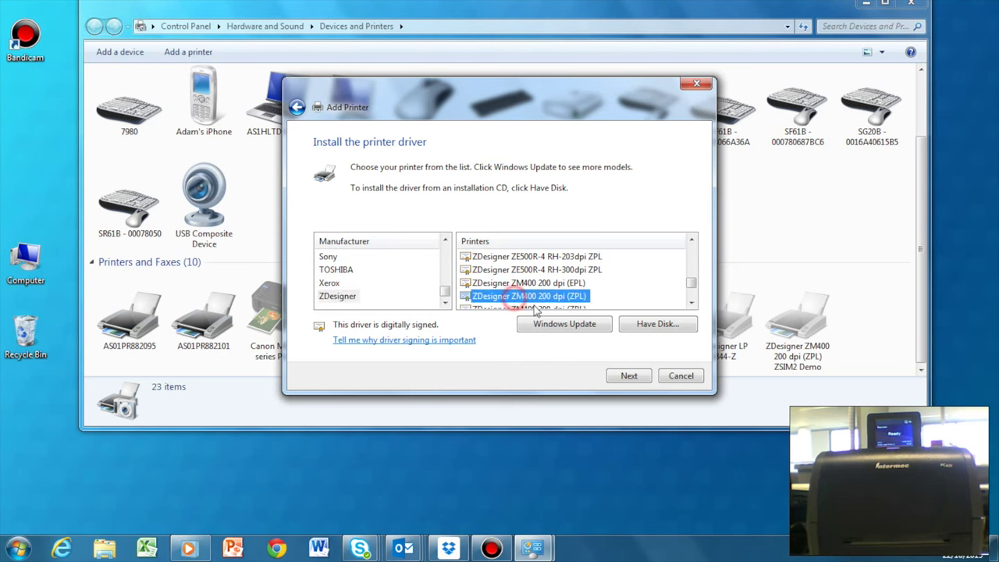
pyautogui.click(643, 381)
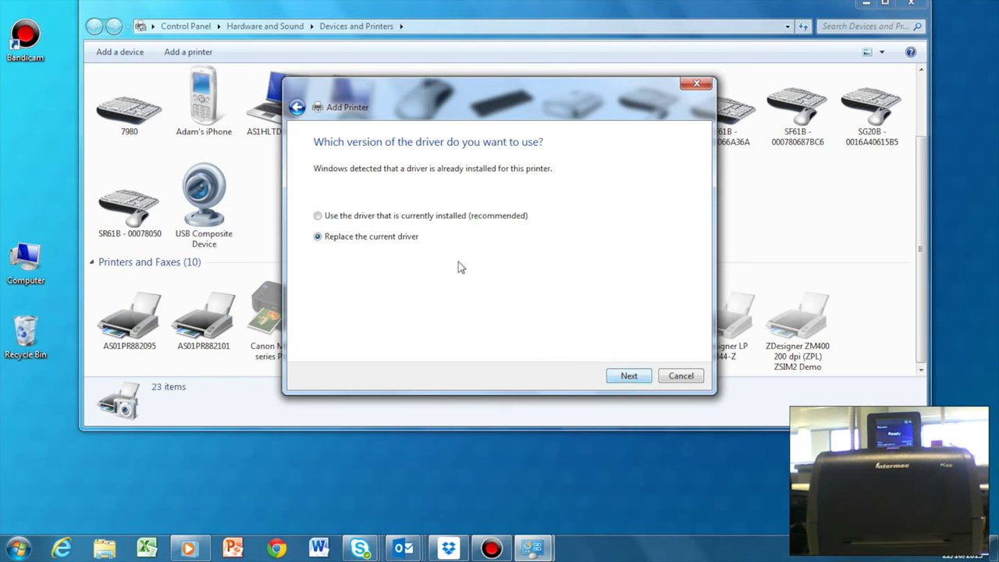
pyautogui.click(629, 377)
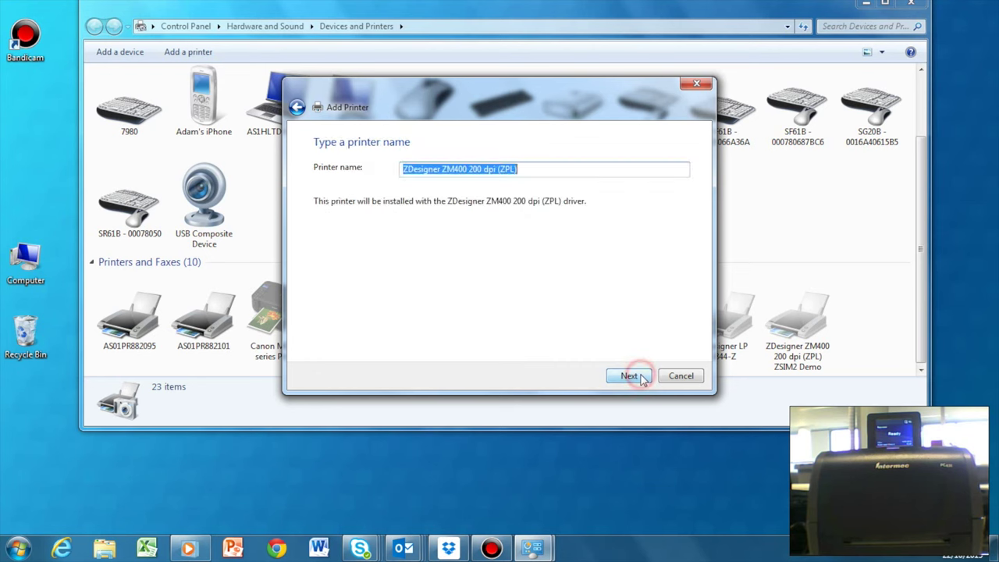
# Name the new printer "ZDesigner ZM400 200 dpi (ZPL) via usb pc43t", leave it unshared and finish adding it.
pyautogui.click(551, 169)
pyautogui.write('via ')
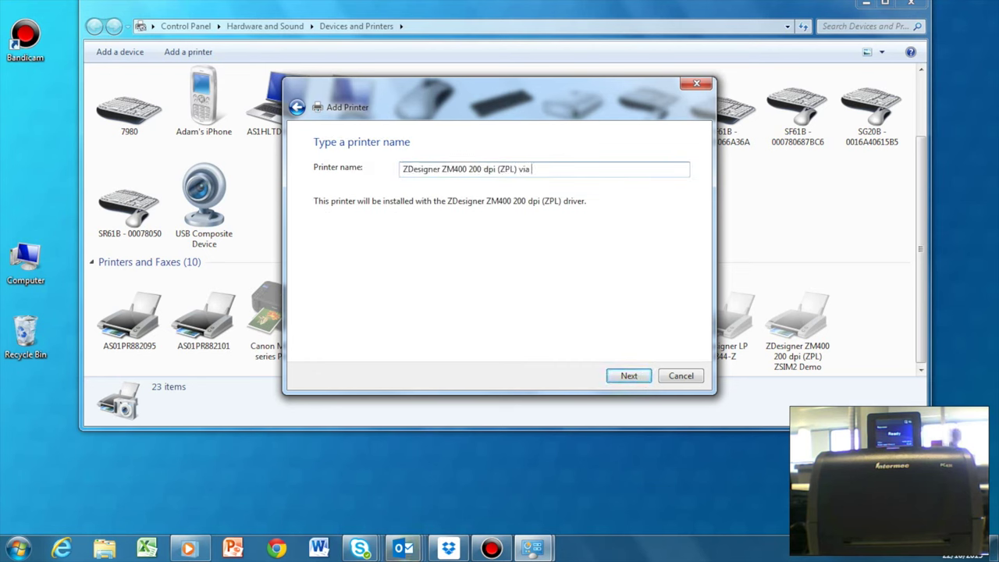
pyautogui.write('usb')
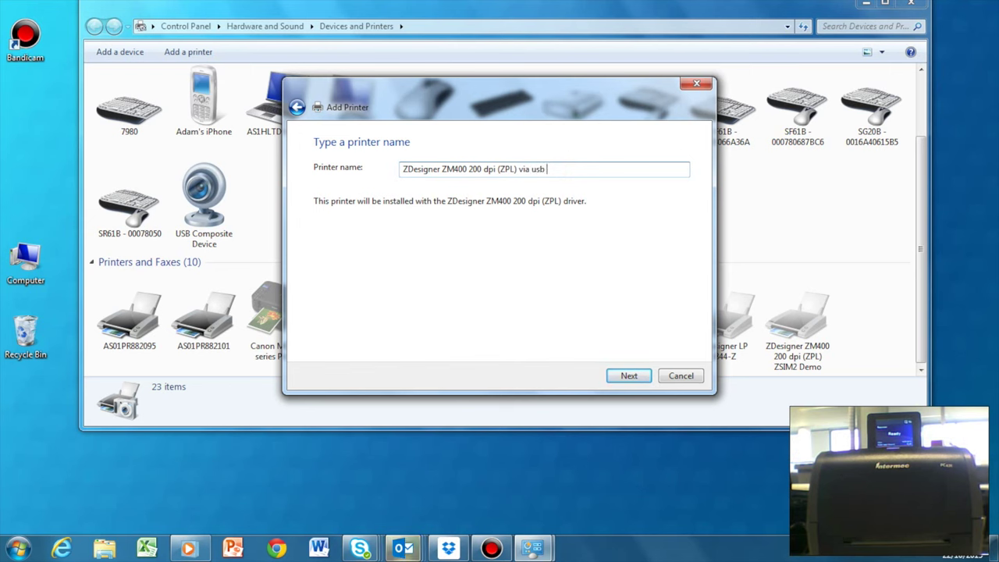
pyautogui.write(' pc43t')
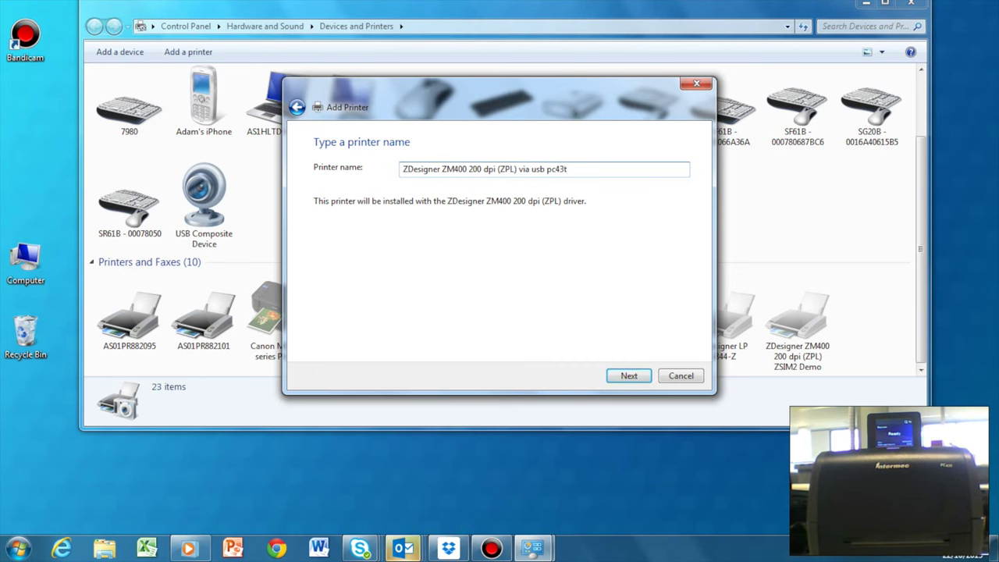
pyautogui.click(626, 376)
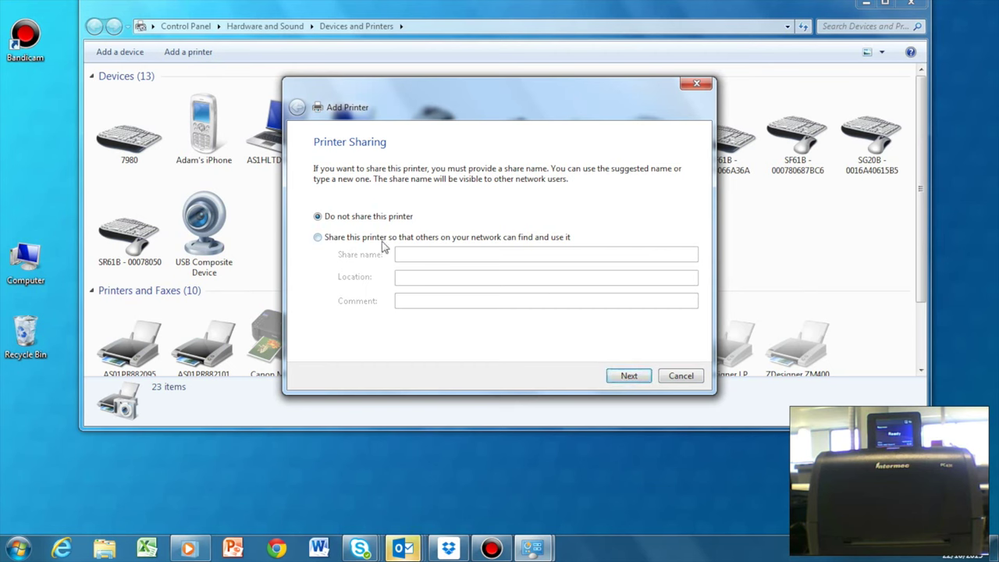
pyautogui.click(631, 377)
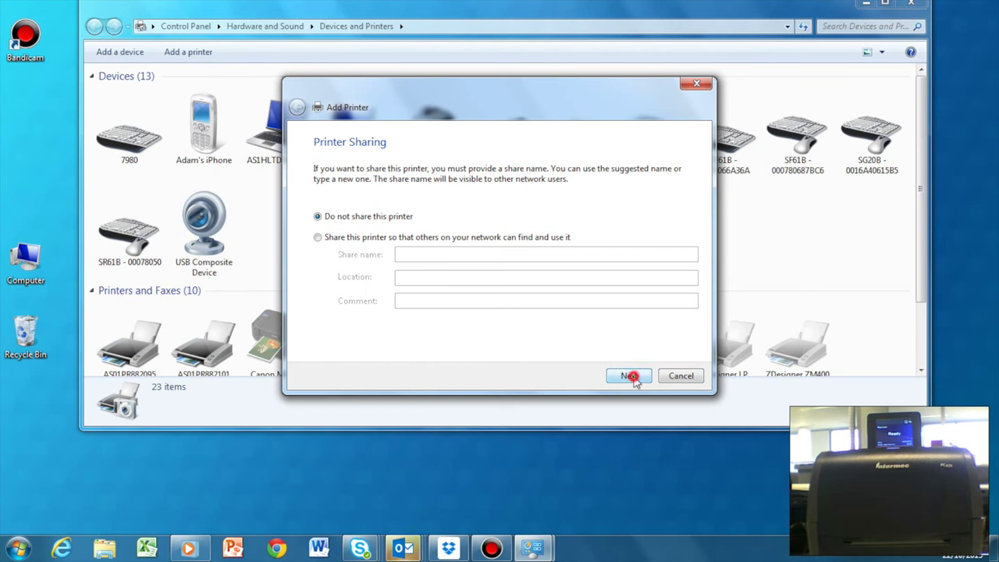
pyautogui.click(629, 376)
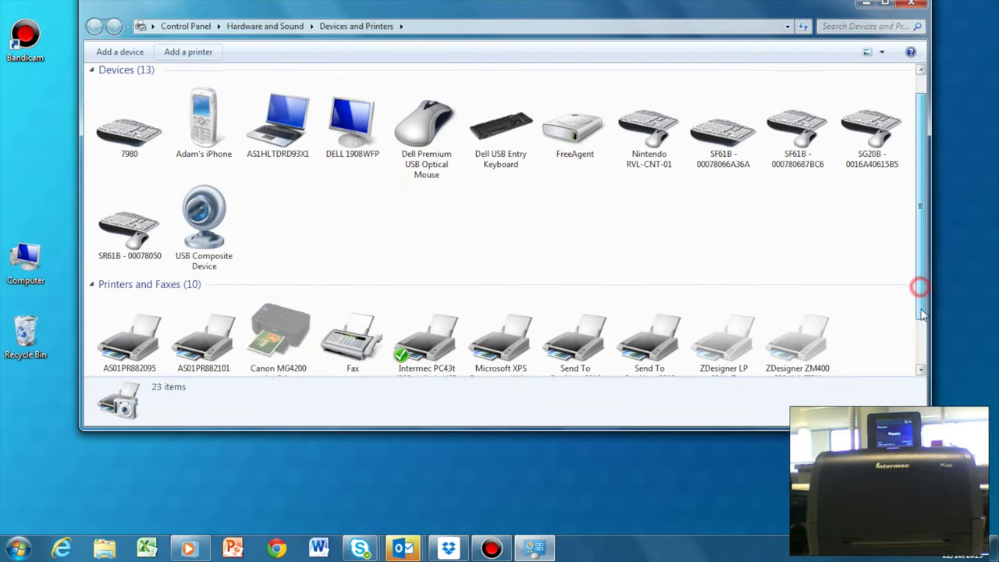
# Open the printing preferences of "ZDesigner ZM400 200 dpi (ZPL) via usb pc43t" under the Intermec PC43t device and show its advanced setup.
pyautogui.moveTo(923, 301); pyautogui.dragTo(924, 366)
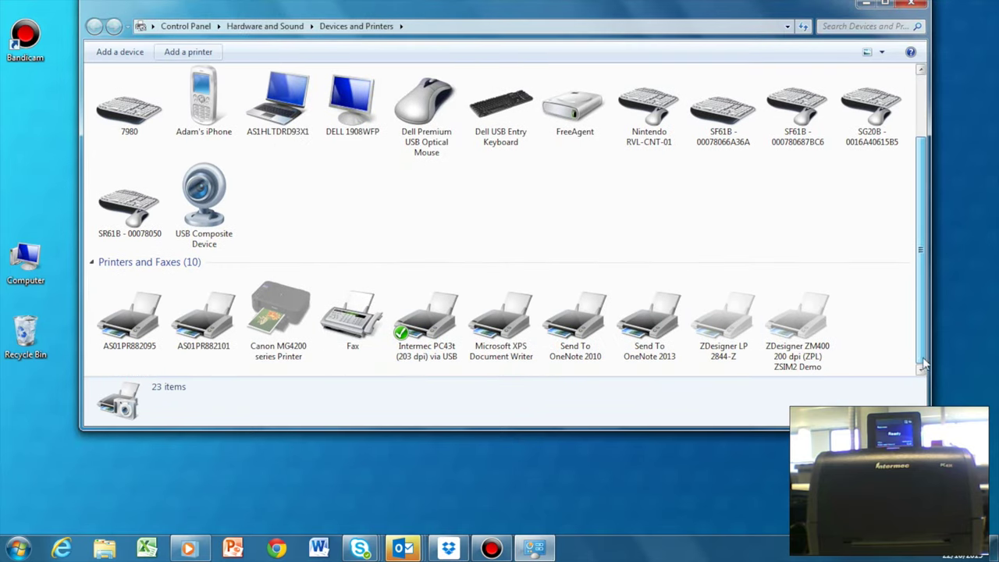
pyautogui.rightClick(430, 338)
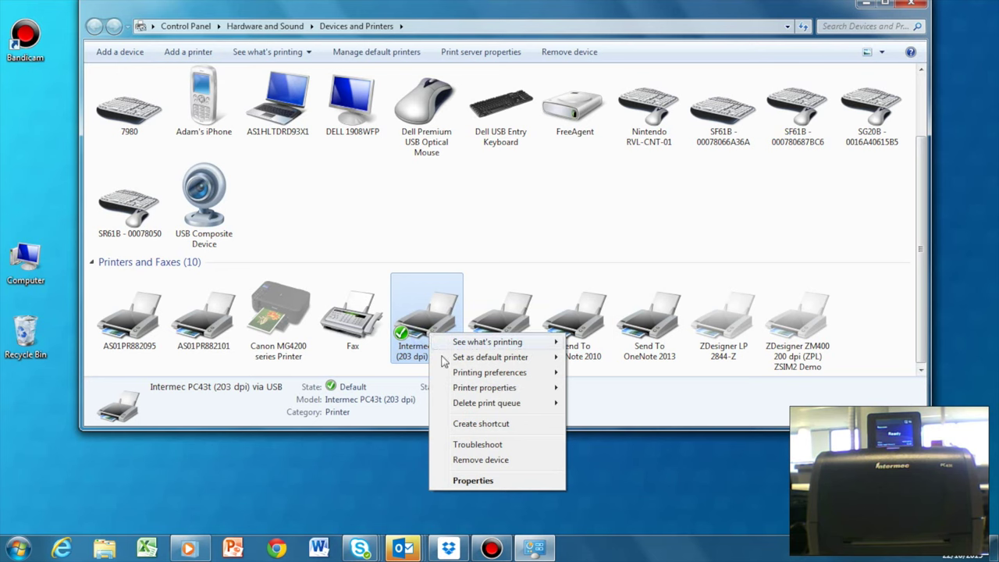
pyautogui.moveTo(465, 389)
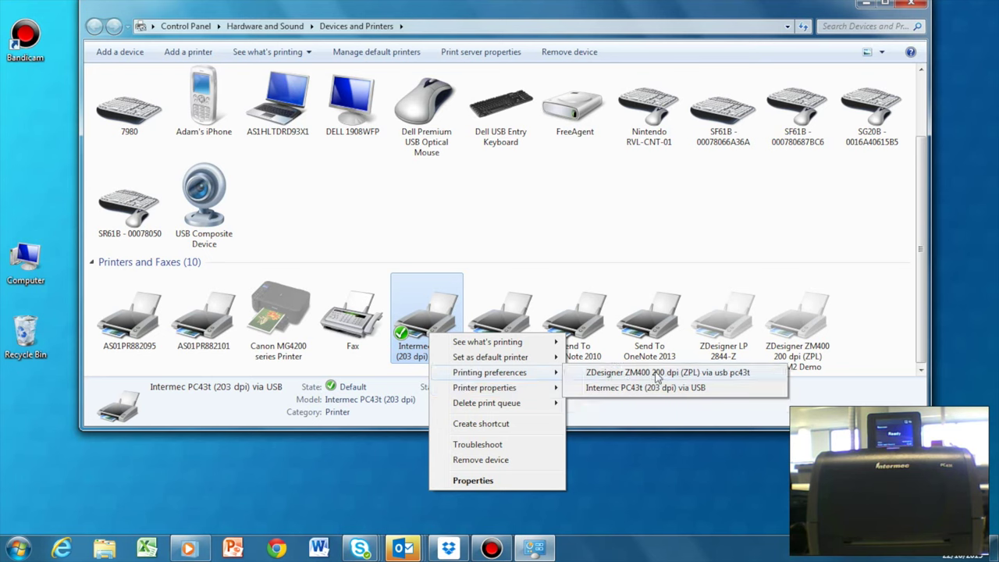
pyautogui.click(658, 373)
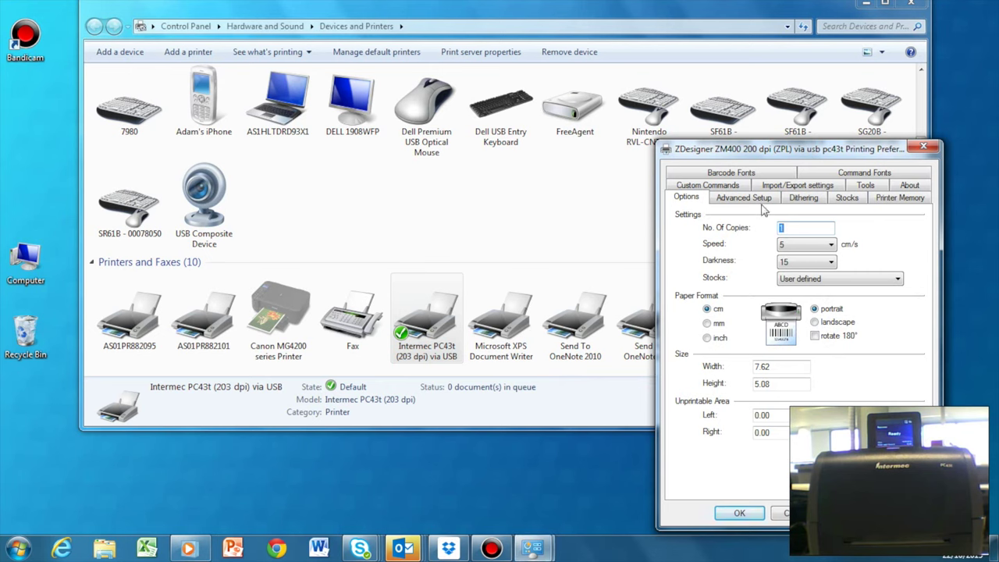
pyautogui.click(763, 201)
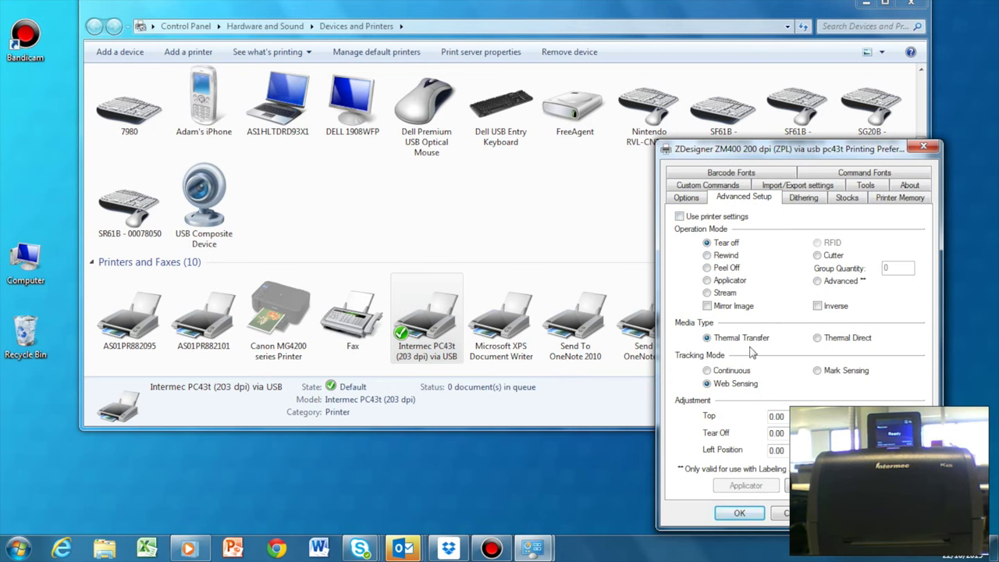
# Set the ZDesigner ZM400 printer's media type to Thermal Direct and accept the printing preferences.
pyautogui.click(817, 337)
pyautogui.click(739, 512)
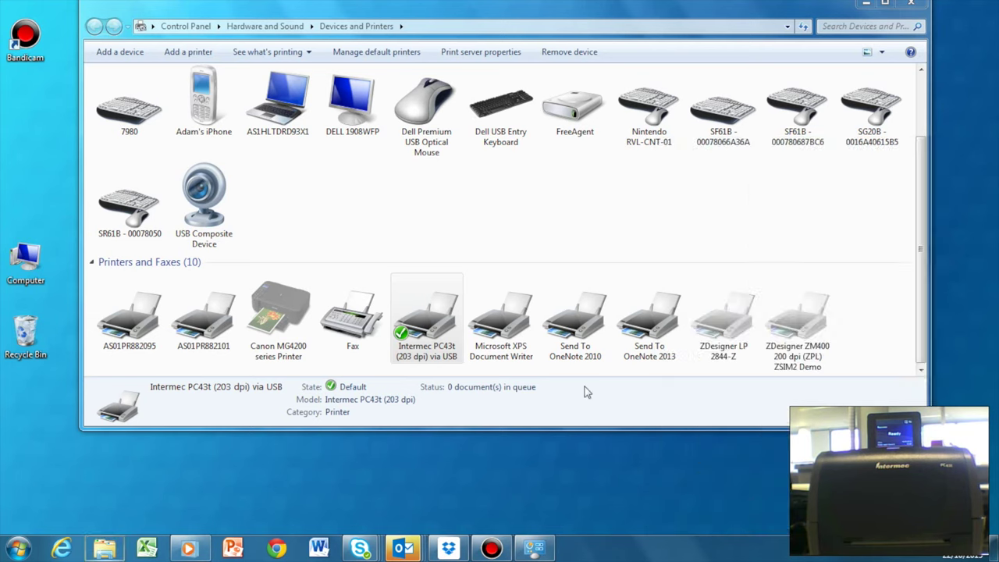
# Print a test page from the printer properties of "ZDesigner ZM400 200 dpi (ZPL) via usb pc43t" and close the properties.
pyautogui.rightClick(431, 328)
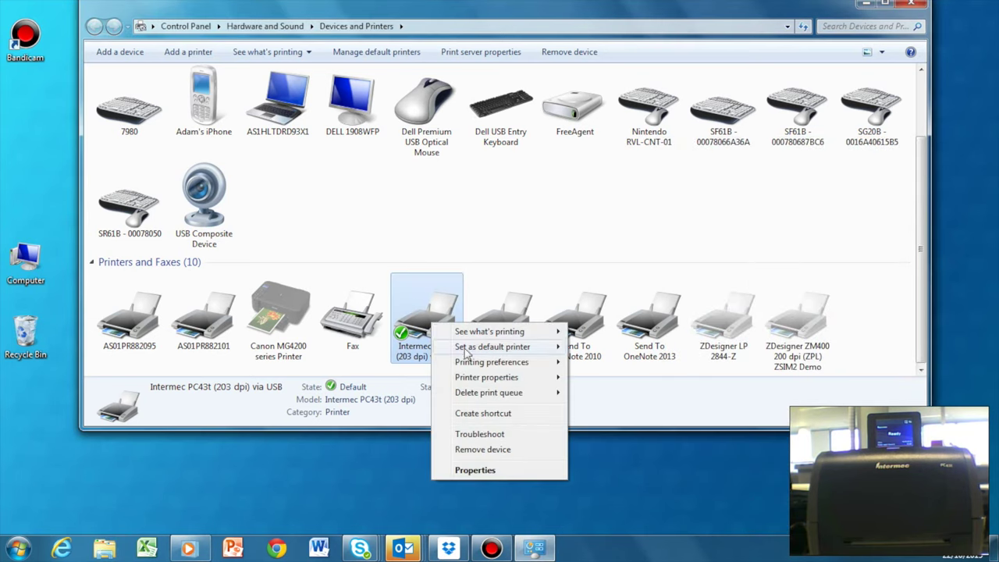
pyautogui.moveTo(489, 381)
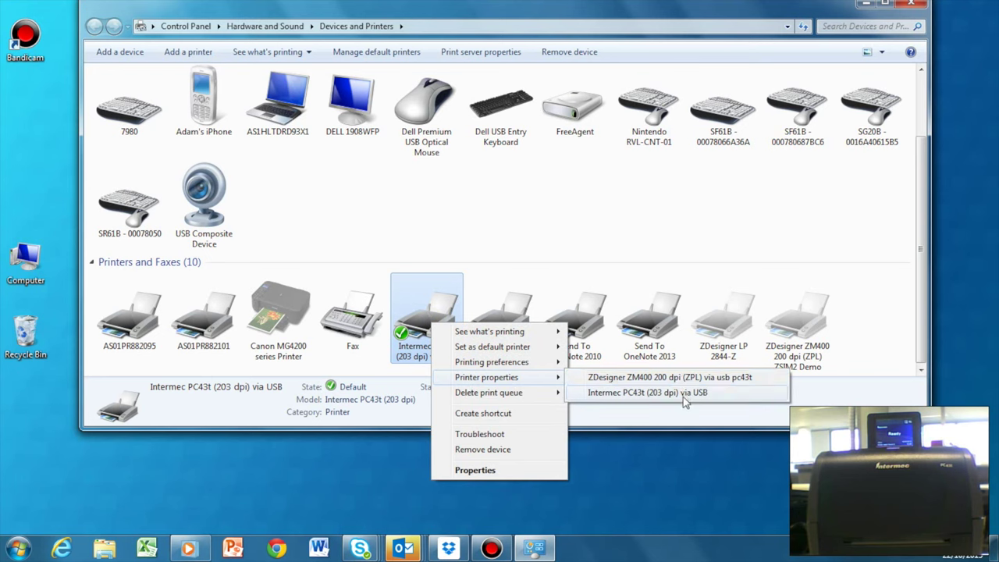
pyautogui.click(705, 381)
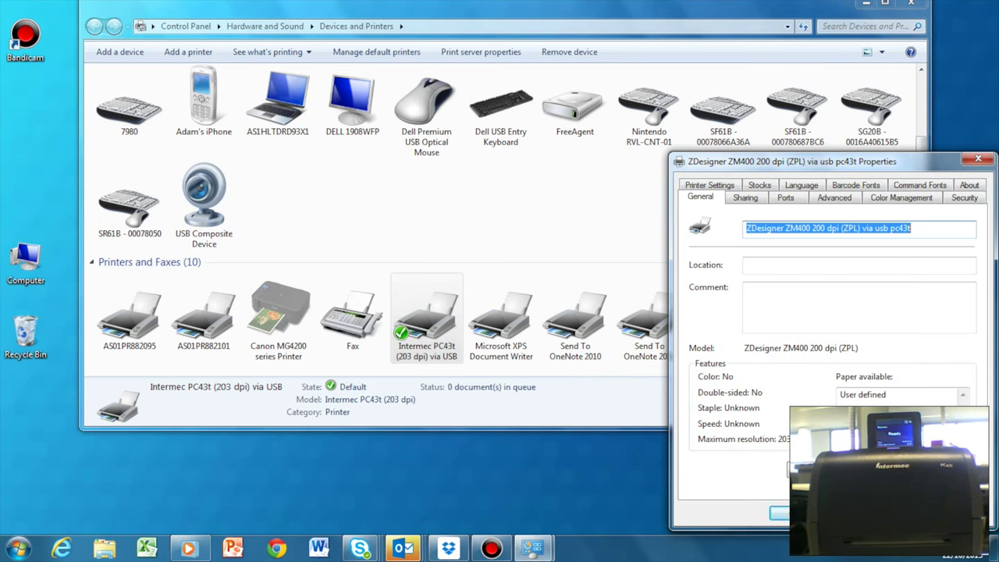
pyautogui.hotkey('alt', 't')
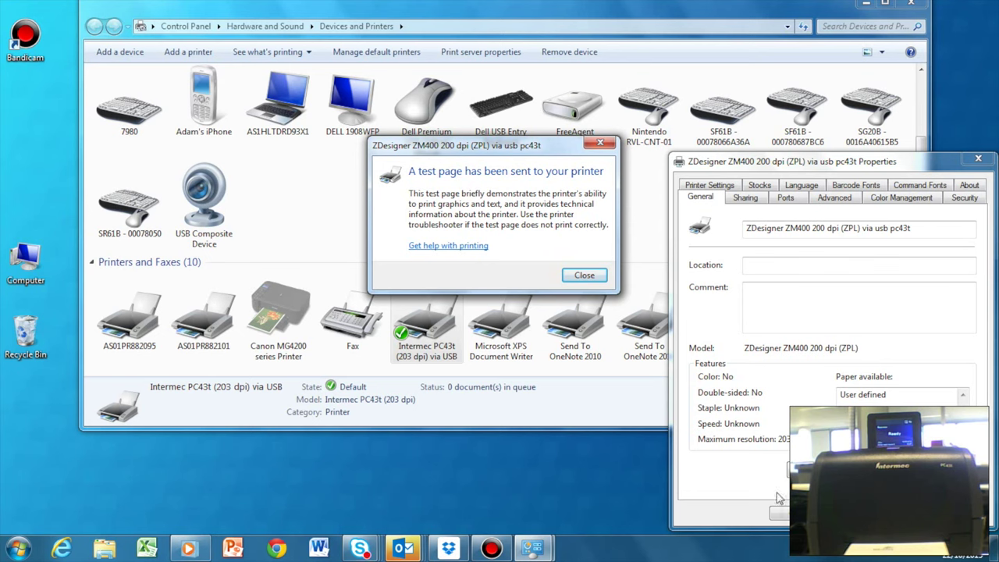
pyautogui.click(587, 275)
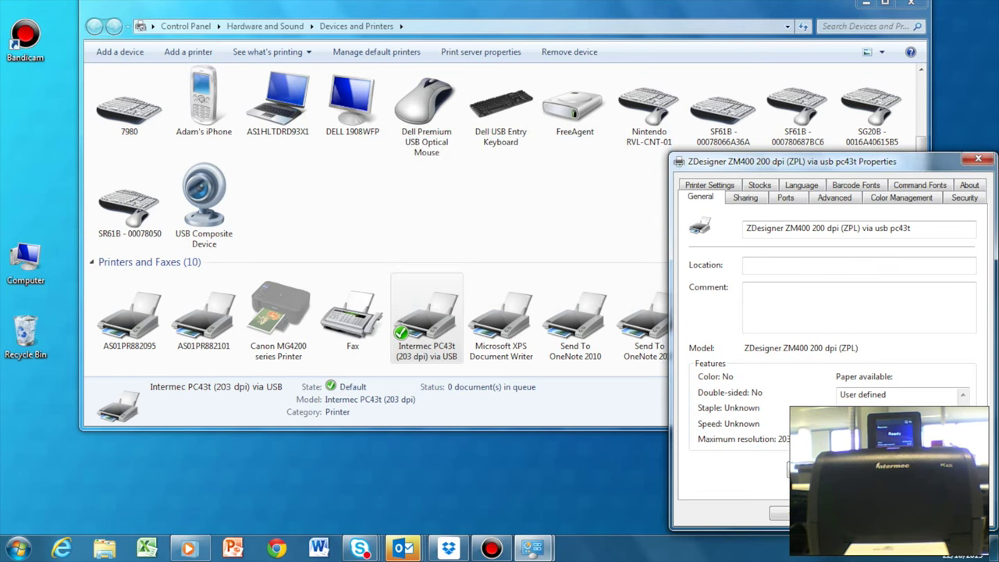
pyautogui.click(780, 513)
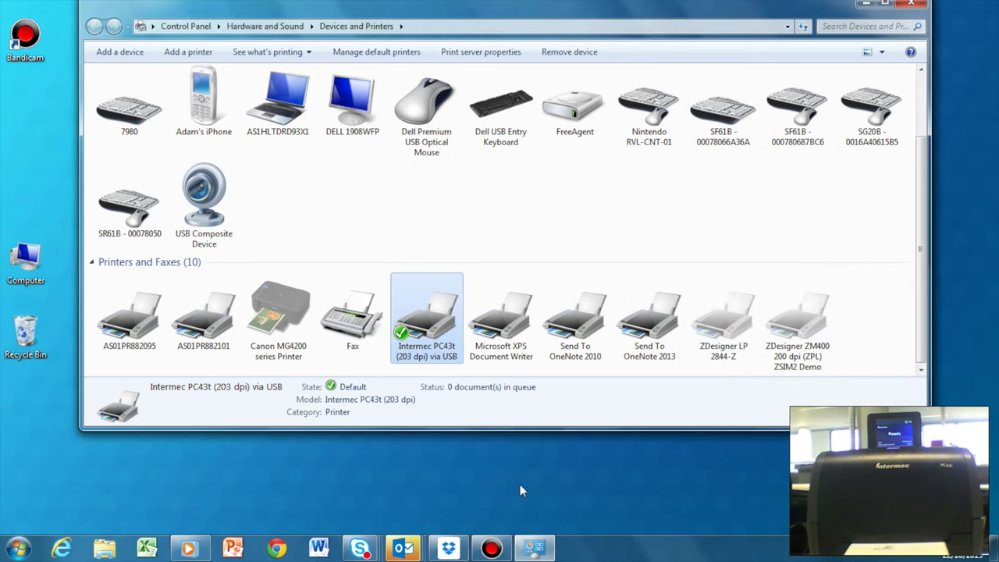
# Open the recent label SAMPLE.LBL in ZebraDesigner 2 and assign it to "ZDesigner ZM400 200 dpi (ZPL) via usb pc43t".
pyautogui.click(18, 547)
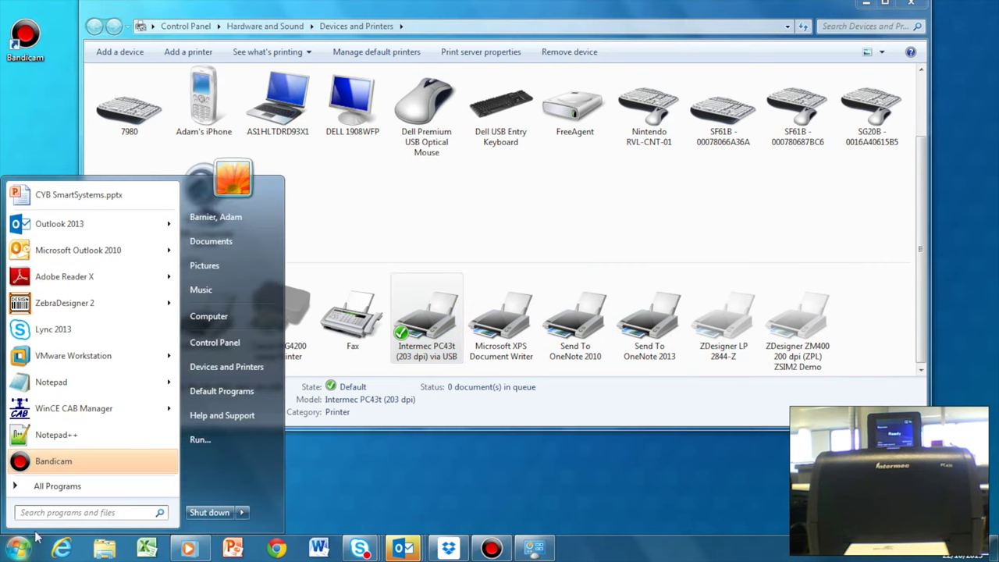
pyautogui.moveTo(74, 306)
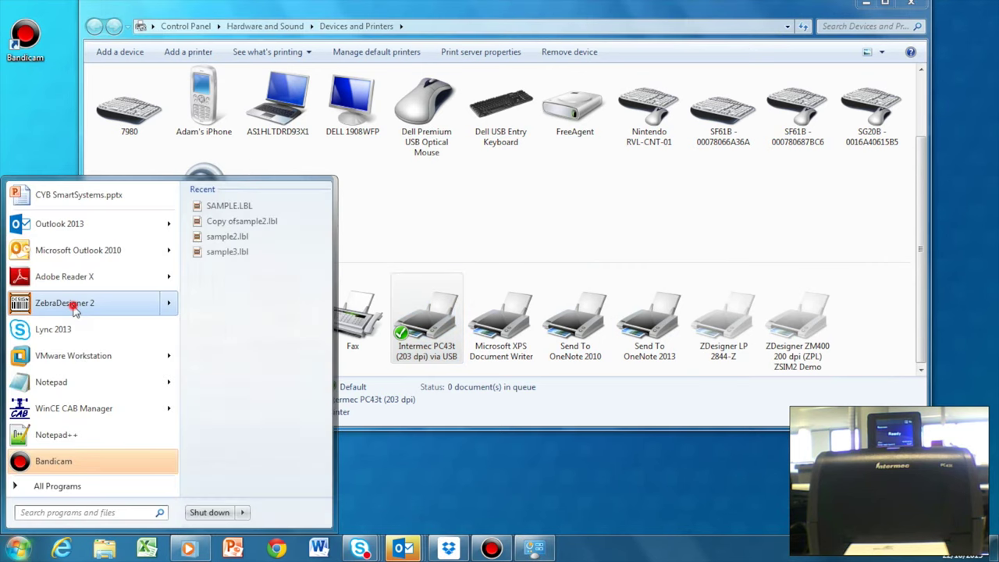
pyautogui.click(234, 205)
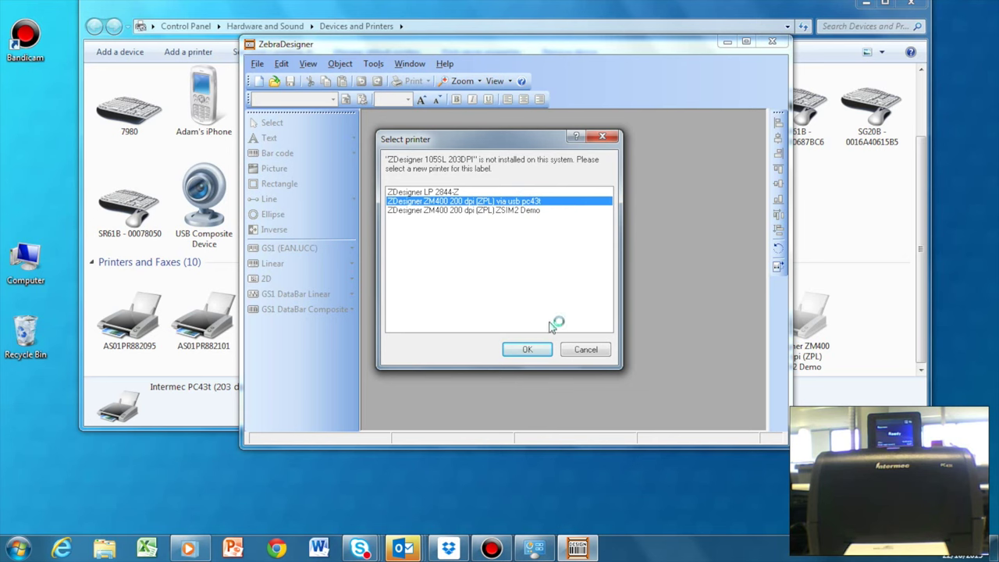
pyautogui.click(528, 350)
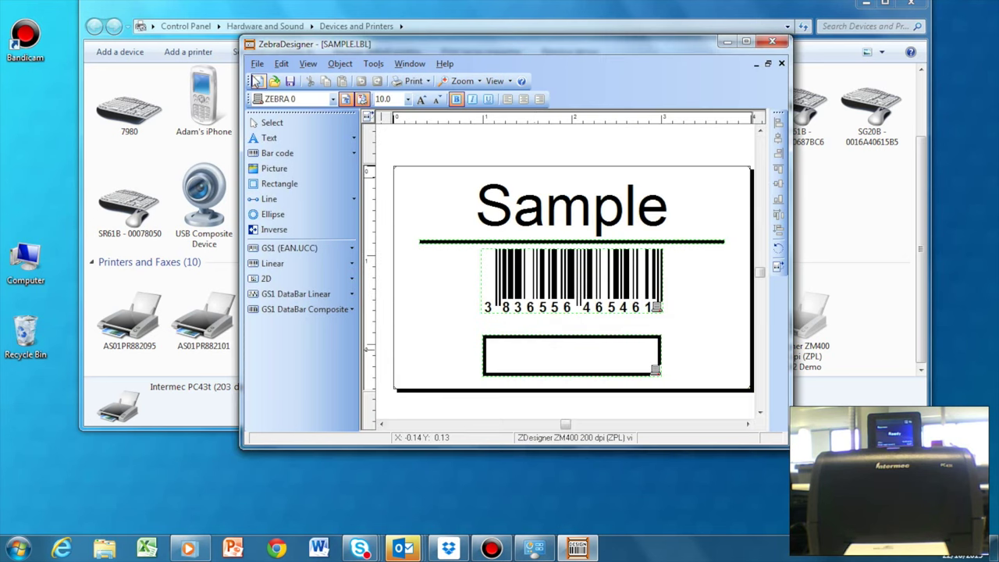
# Lower the print quantity for the SAMPLE.LBL label and print it.
pyautogui.click(257, 64)
pyautogui.click(289, 140)
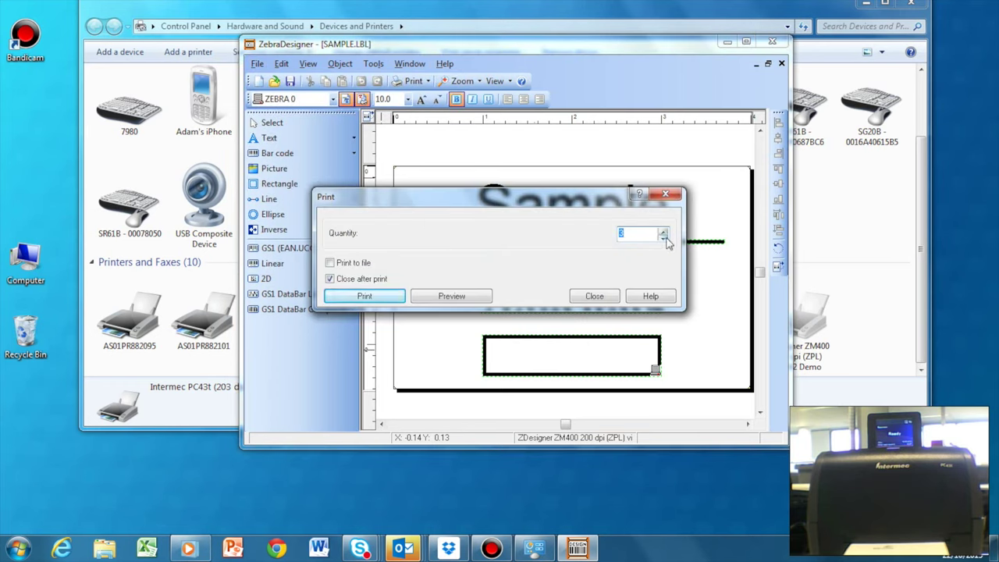
pyautogui.click(663, 238)
pyautogui.click(365, 296)
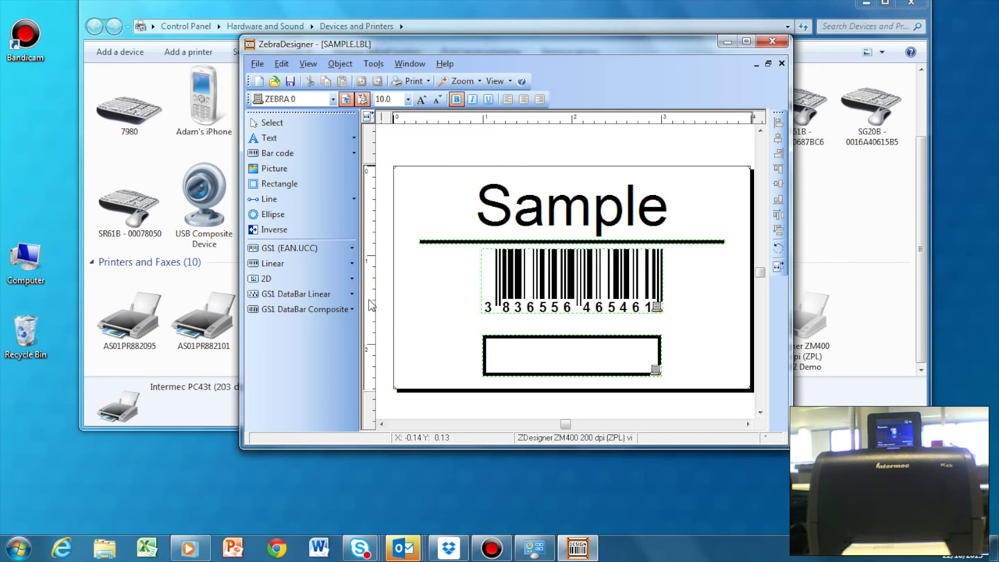